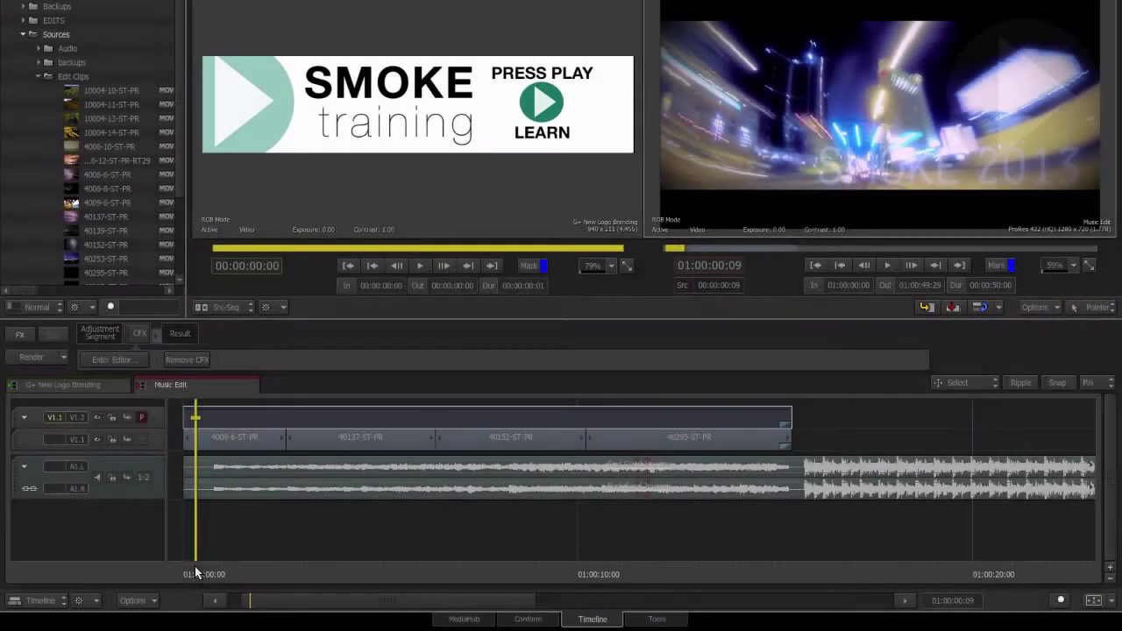
Step: Park the playhead at the end of the four clips, target V1.1, and fit the sequence in view
drag(195, 566, 799, 505)
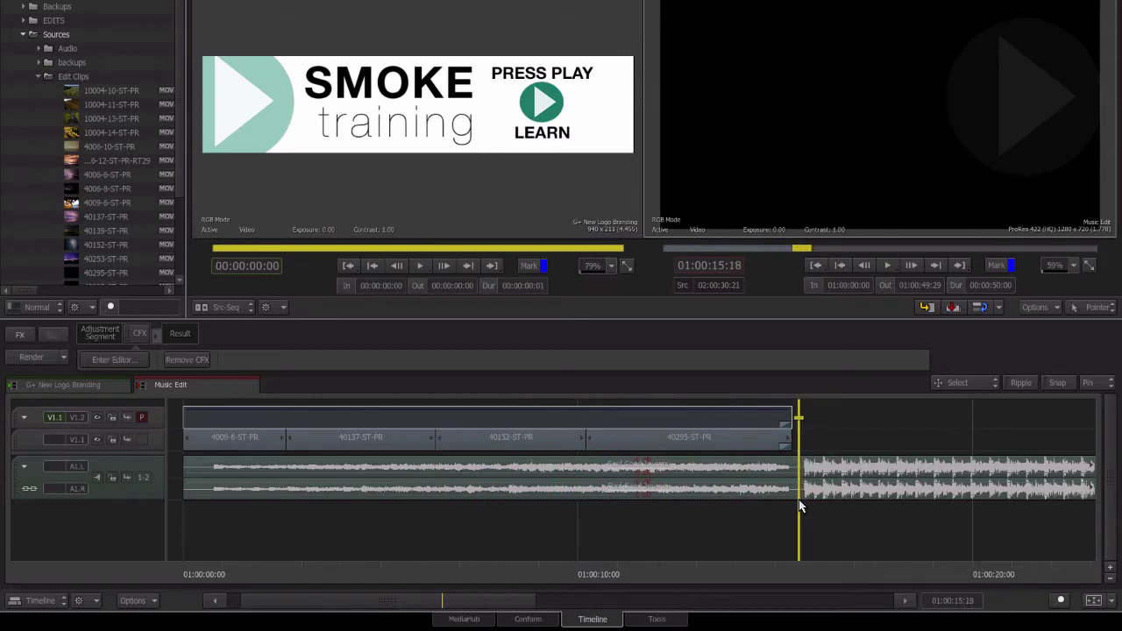
key(Down)
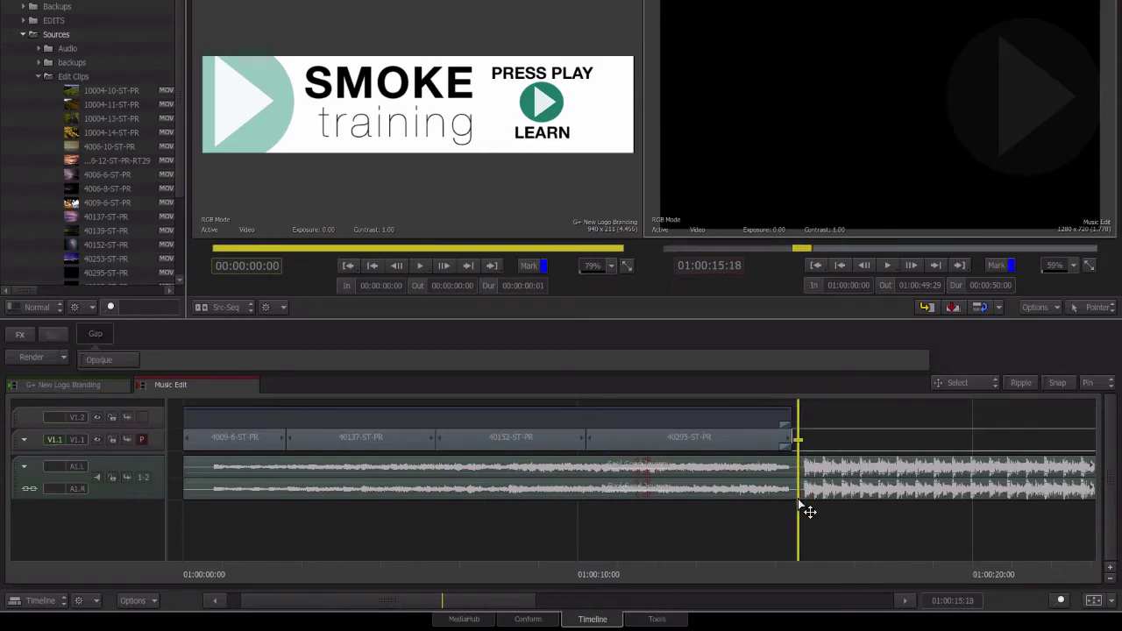
key(shift+z)
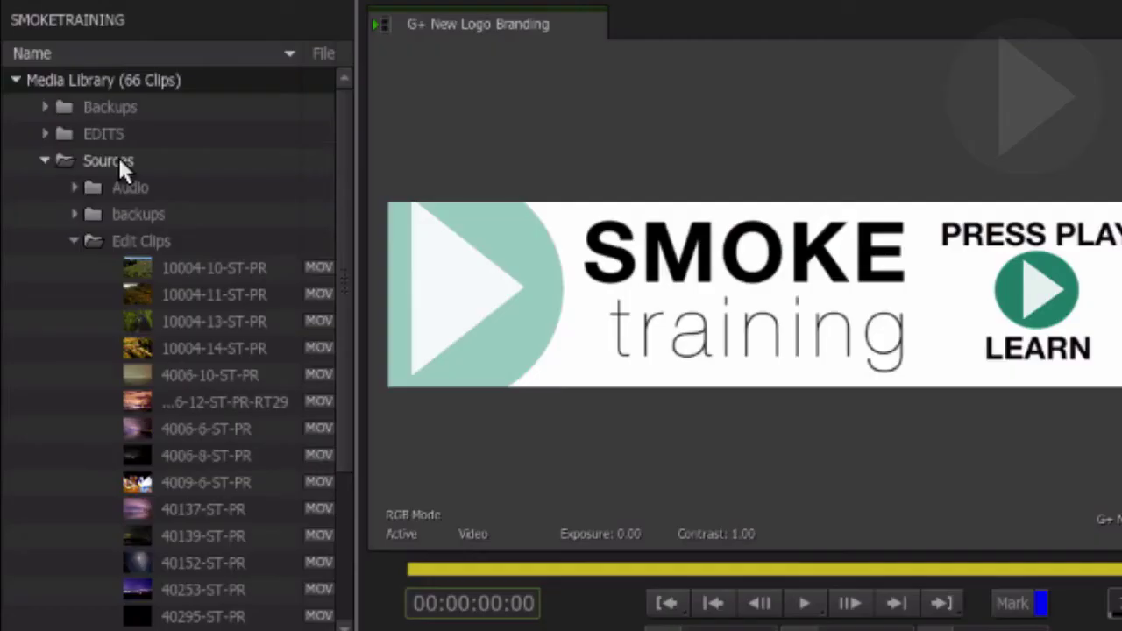
Step: Create a black 1280x720 colour source named BLACK, 40 seconds long, in Sources
right_click(61, 40)
mouse_move(150, 52)
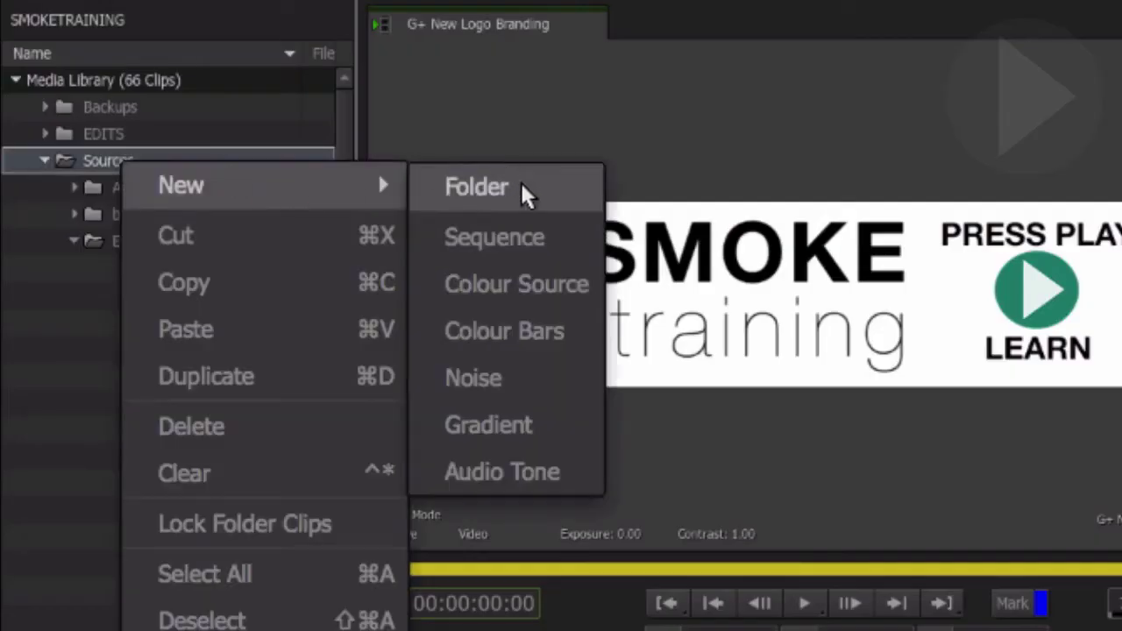
click(503, 284)
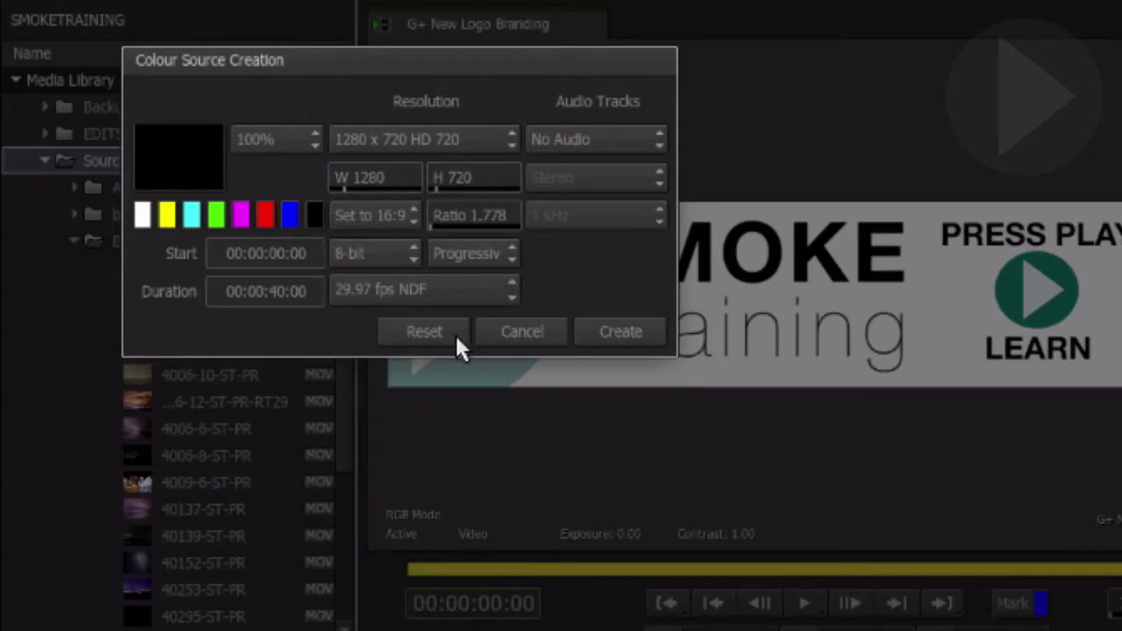
click(619, 333)
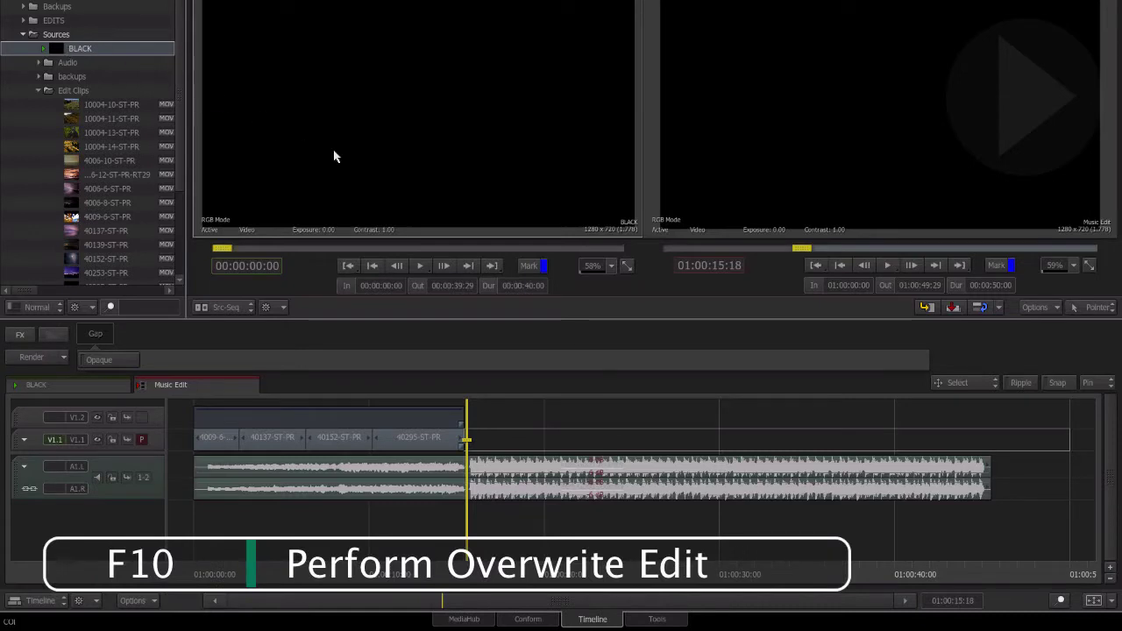
Step: Overwrite BLACK after the last clip, then play the music from just before it to mark beats
key(F10)
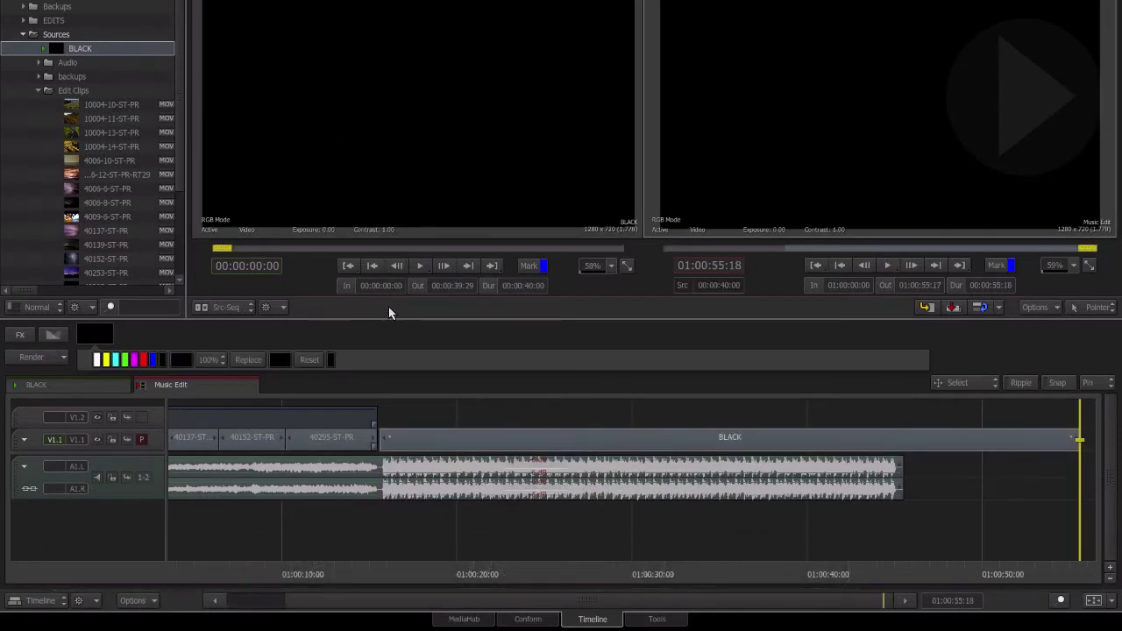
click(368, 563)
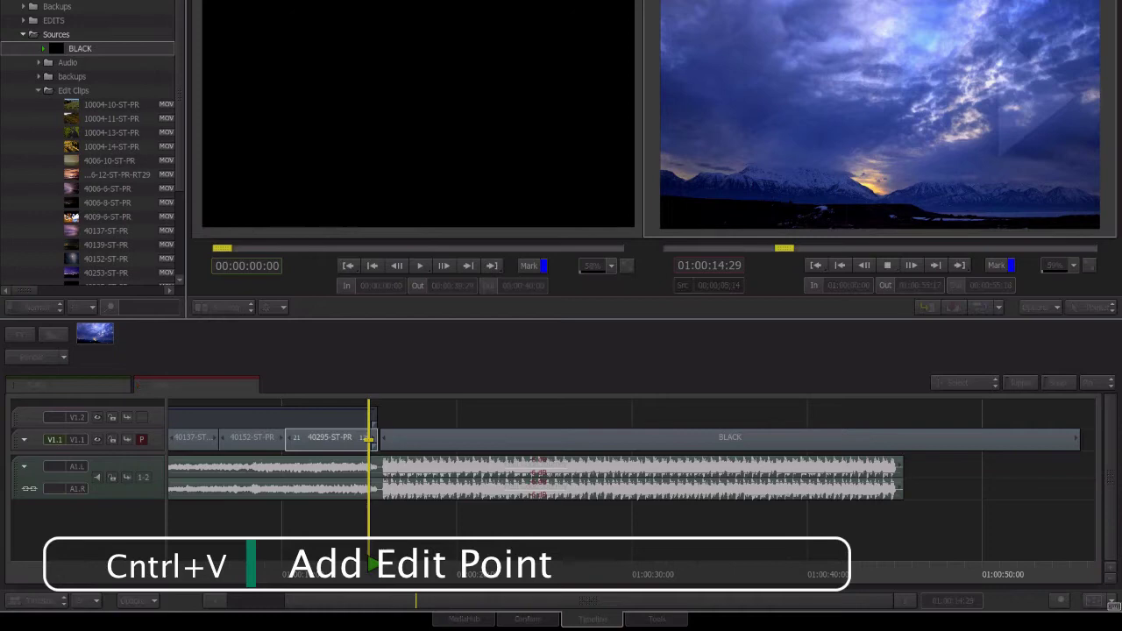
key(space)
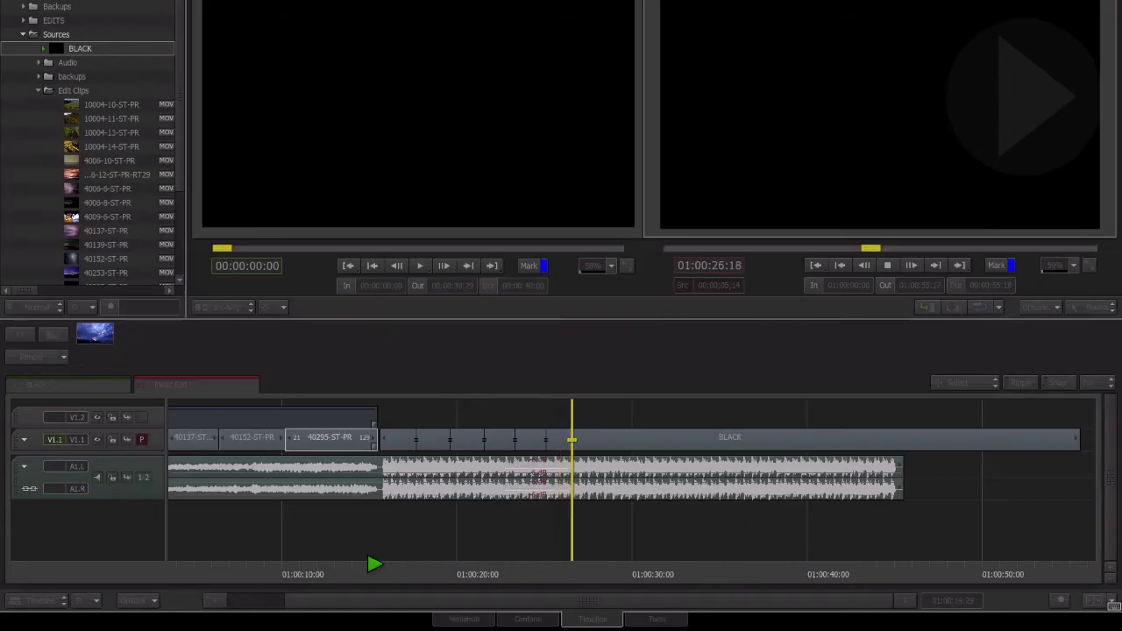
Step: Stop playback to apply the beat cuts on BLACK and step through the new edit points
key(space)
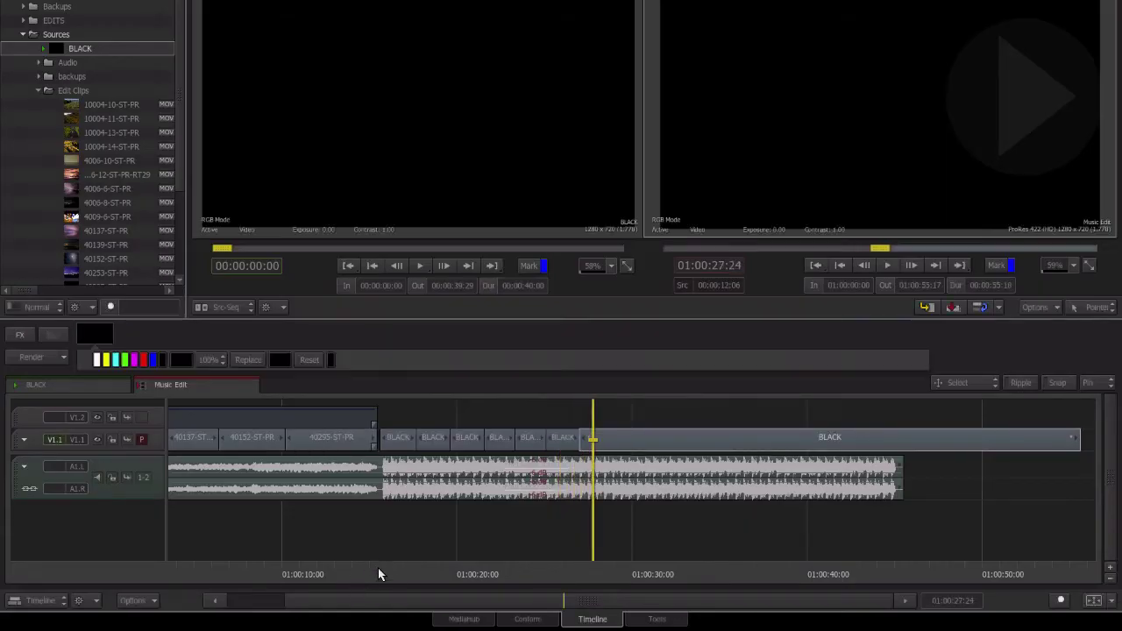
drag(387, 571, 402, 572)
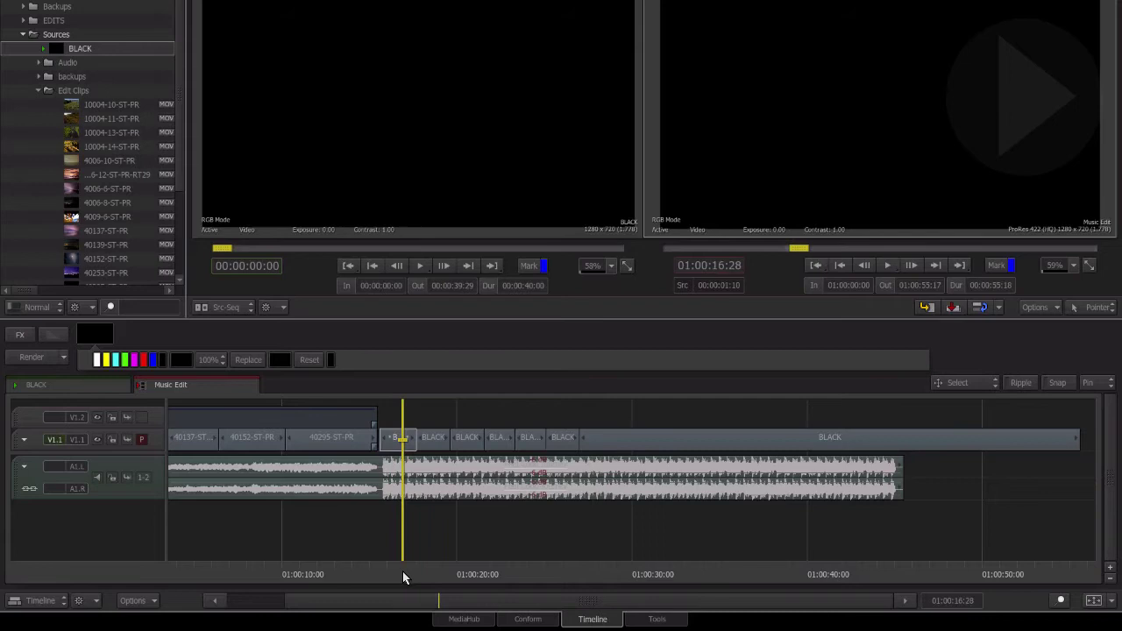
key(Up)
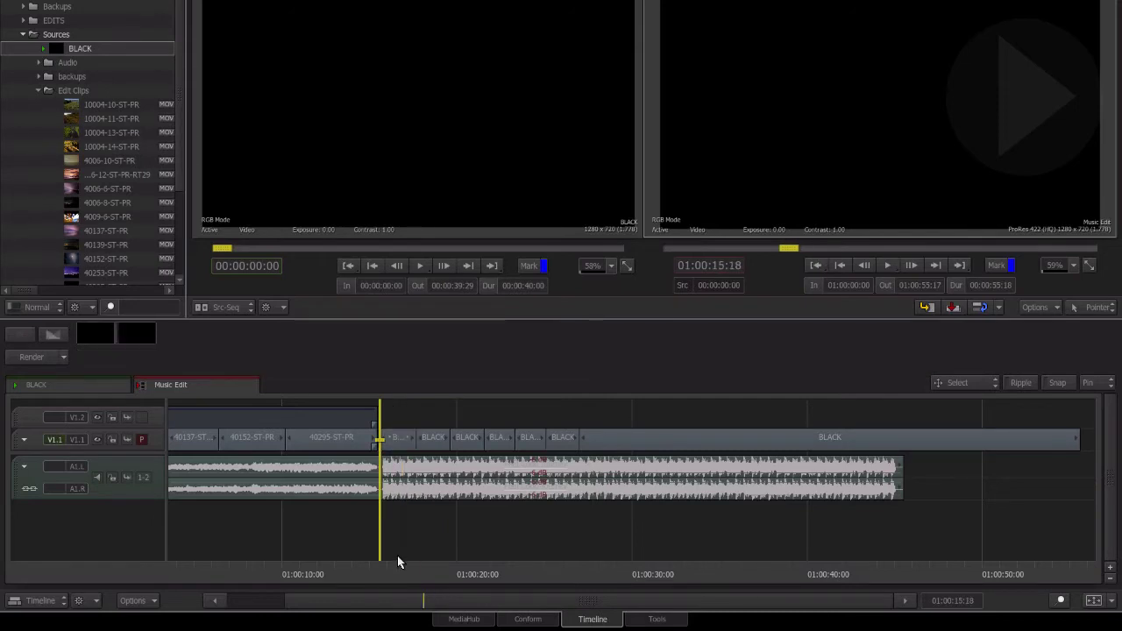
key(Down)
key(Up)
Step: Load 10004-10-ST-PR as the source, apply it with F11, and select the 40295-ST-PR segment
click(110, 103)
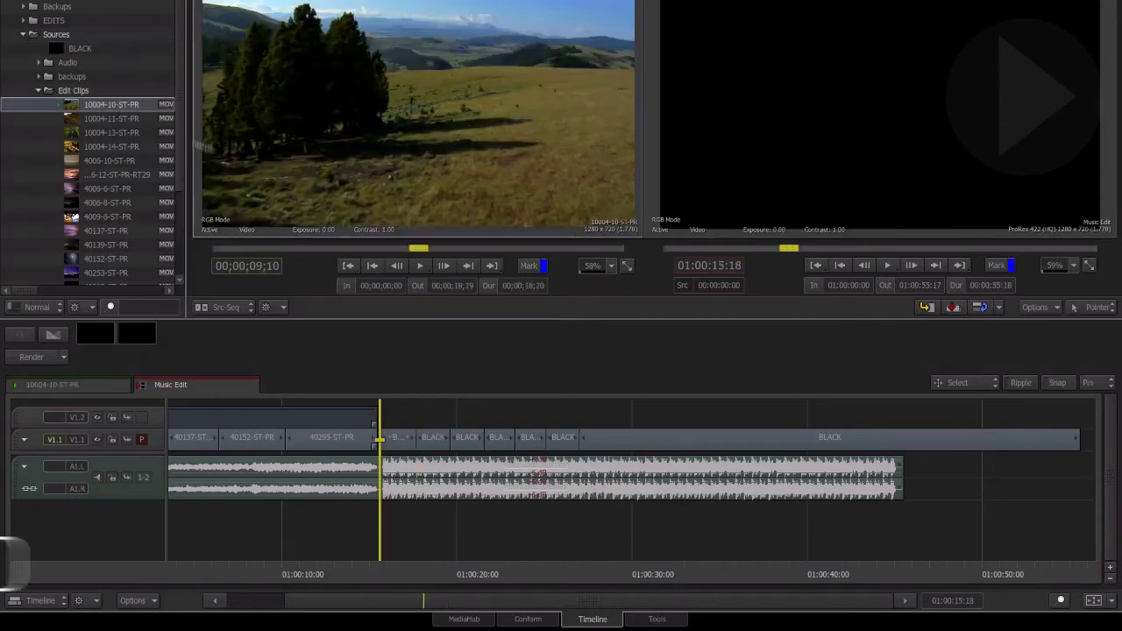
key(F11)
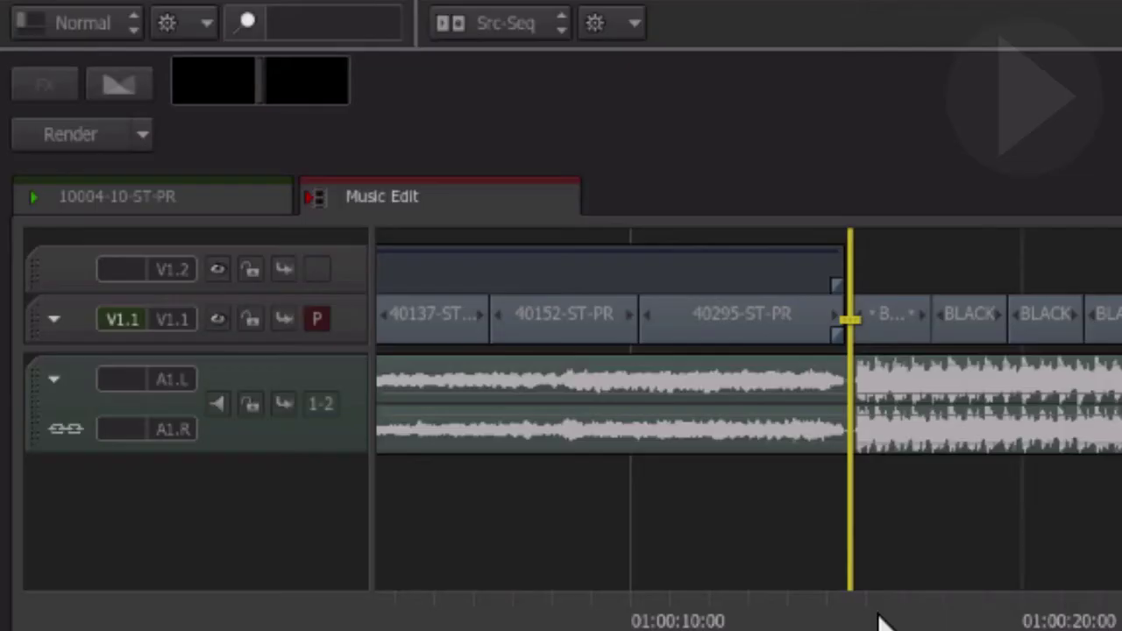
key(Up)
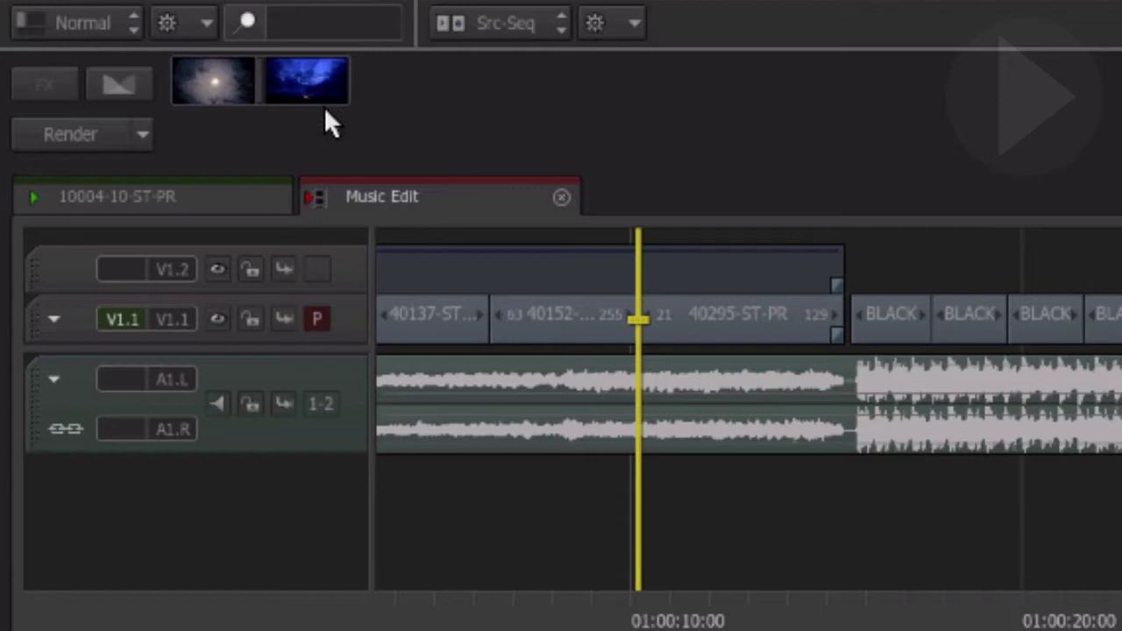
click(220, 103)
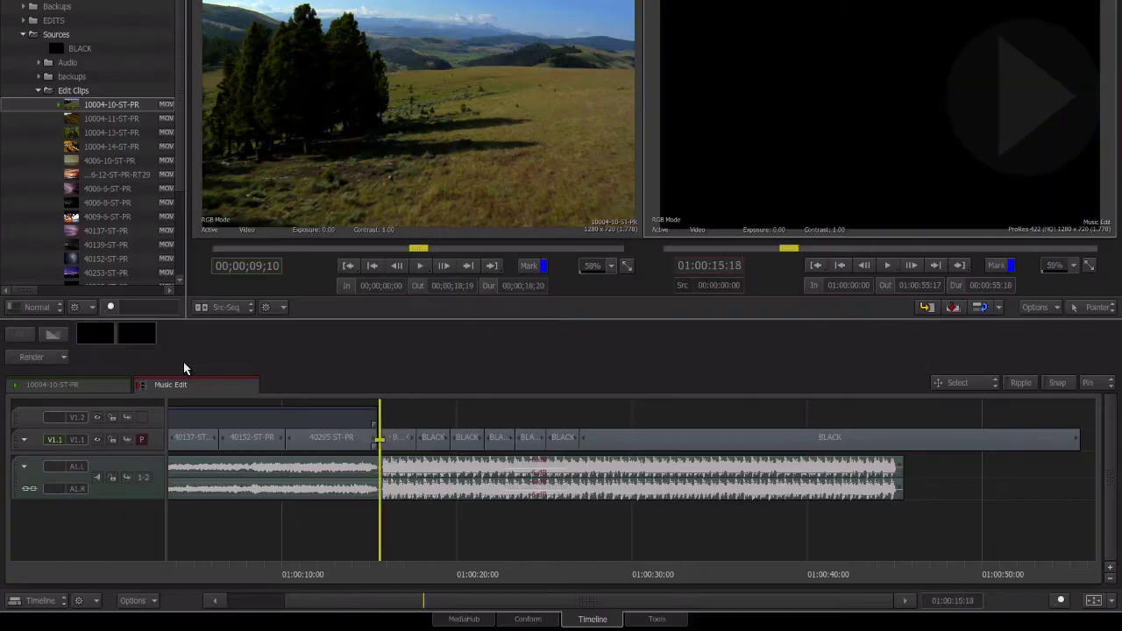
Step: Replace the first two black segments with 10004-10-ST-PR and 10004-14-ST-PR
key(Right)
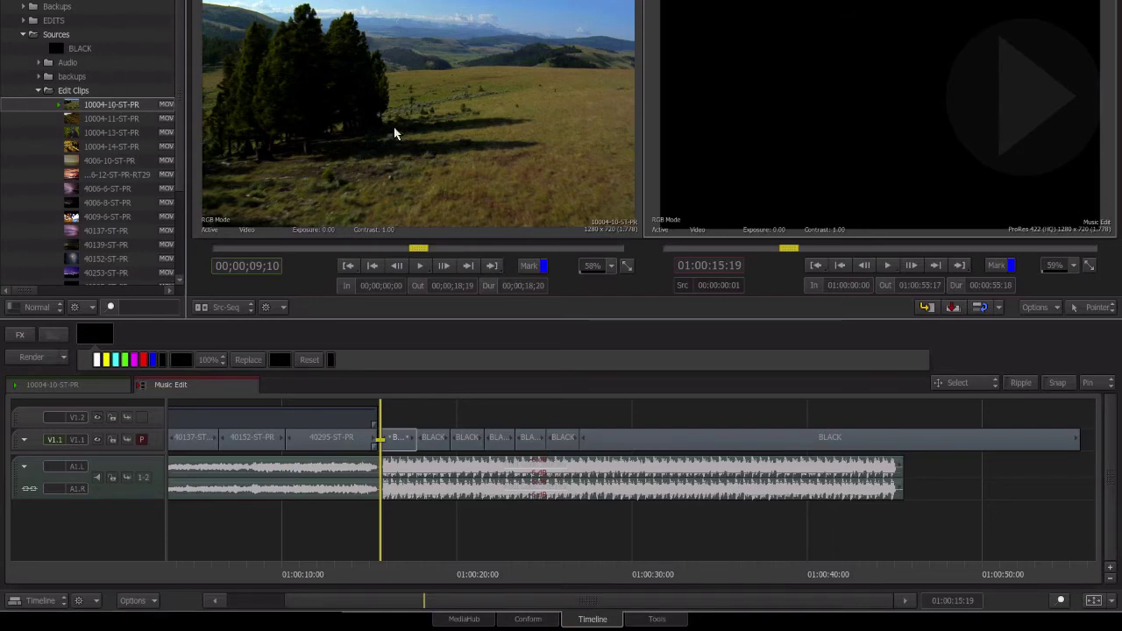
key(b)
key(s)
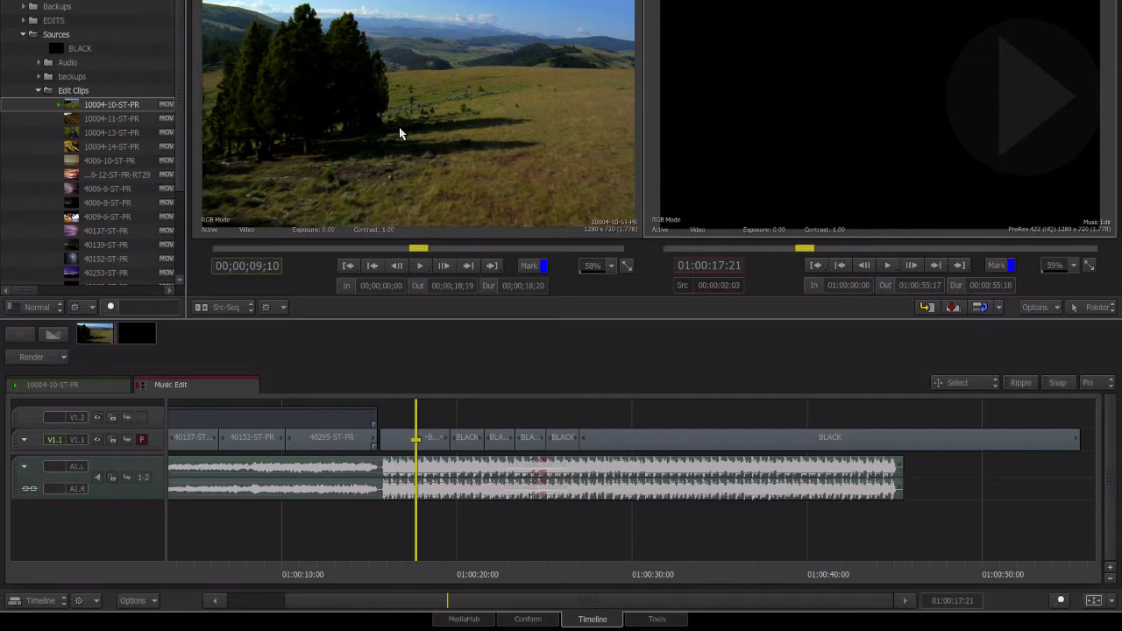
click(112, 149)
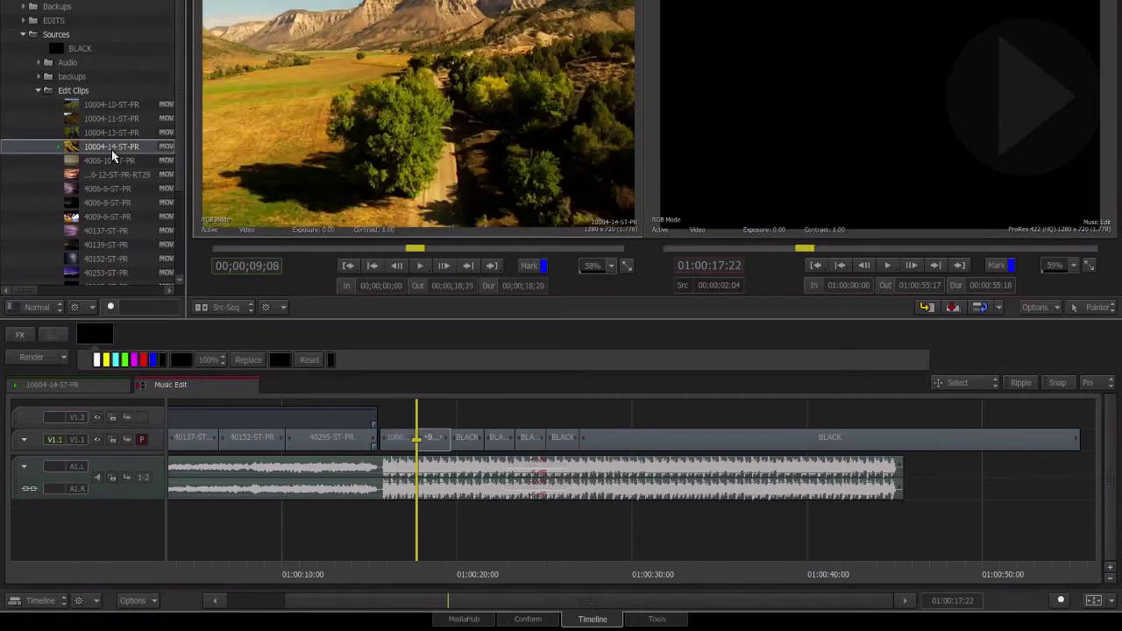
key(F11)
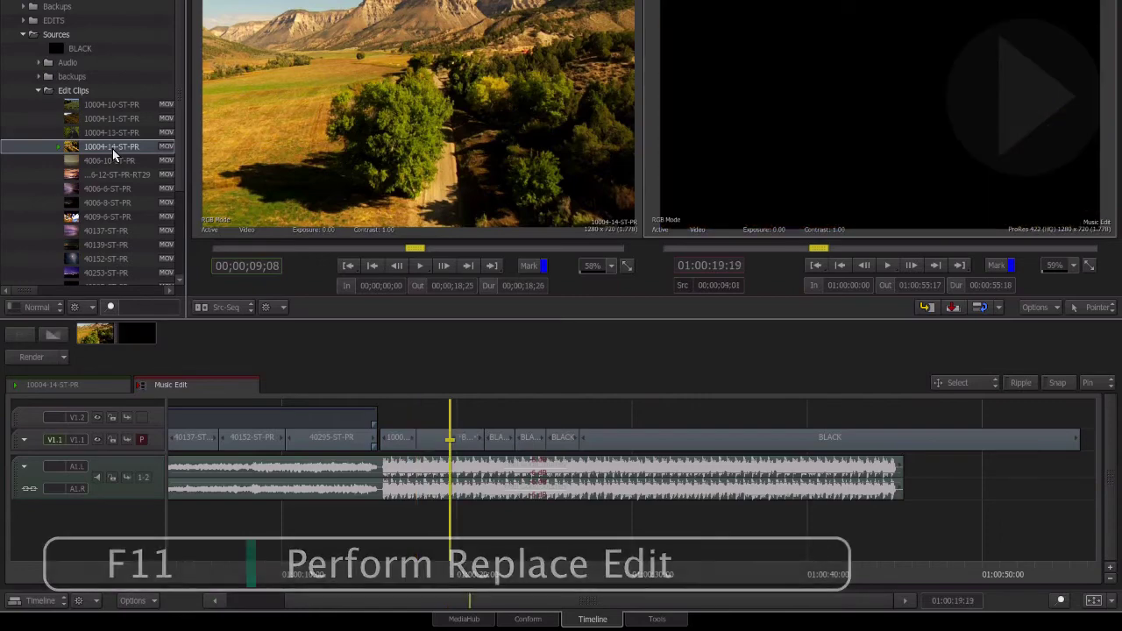
Step: Replace the third black segment with 4006-12-ST-PR-RT29 and load 4006-8-ST-PR for the next slot
click(115, 176)
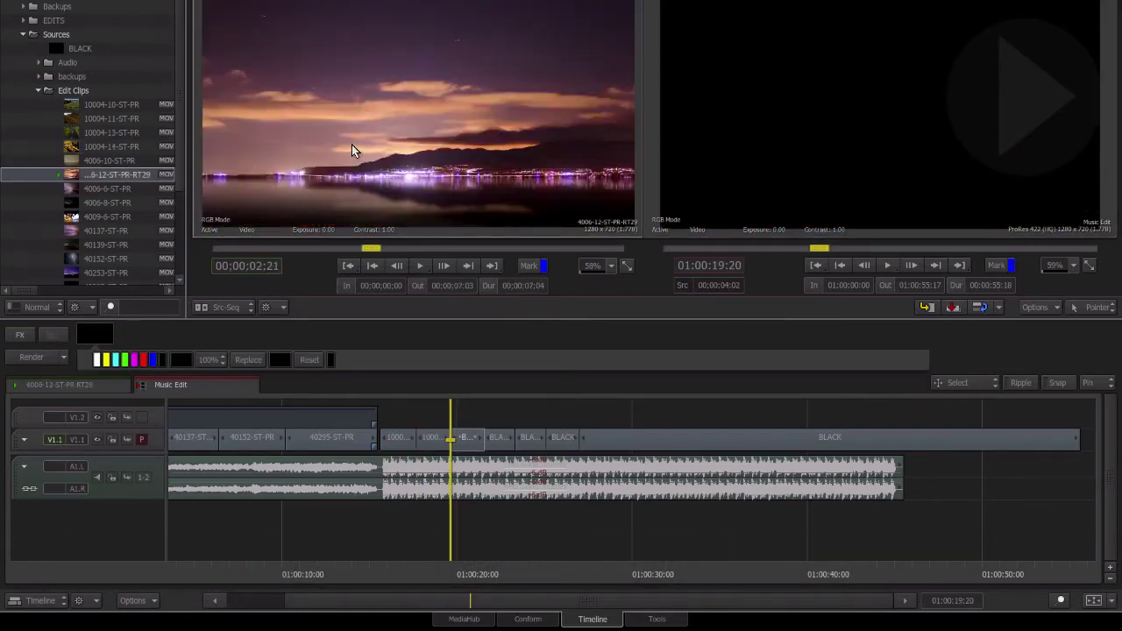
key(b)
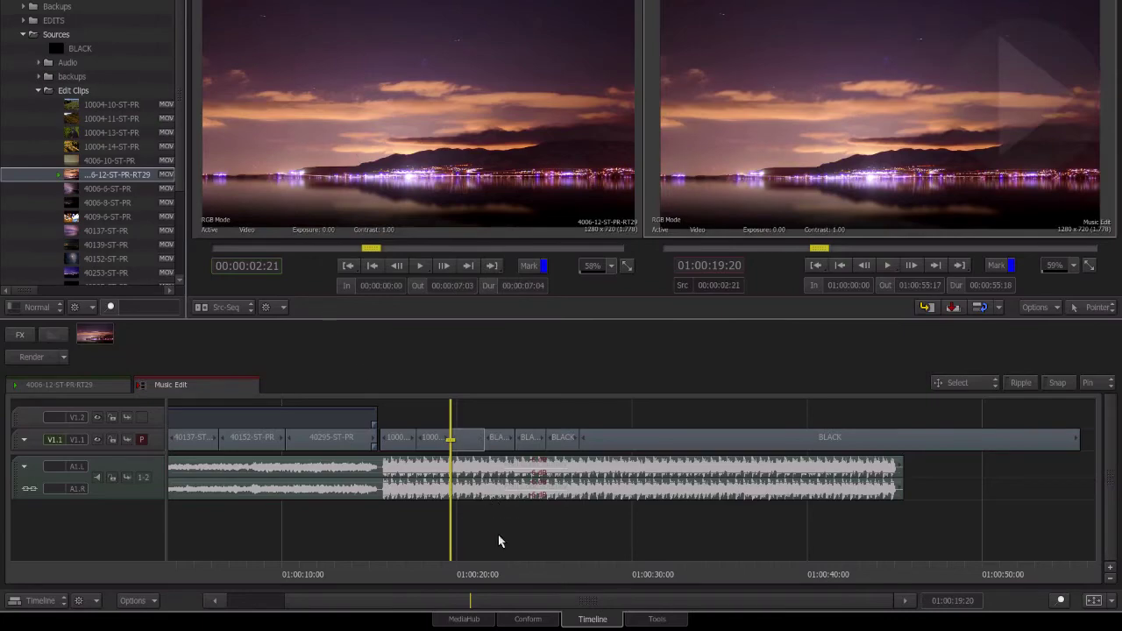
drag(476, 576, 496, 574)
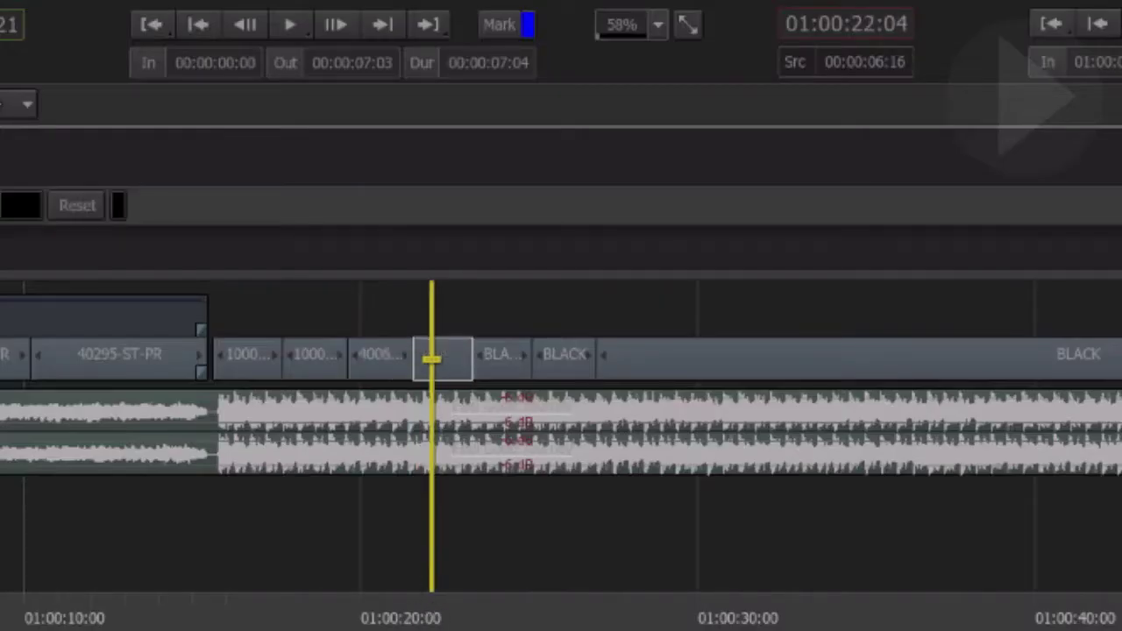
click(105, 204)
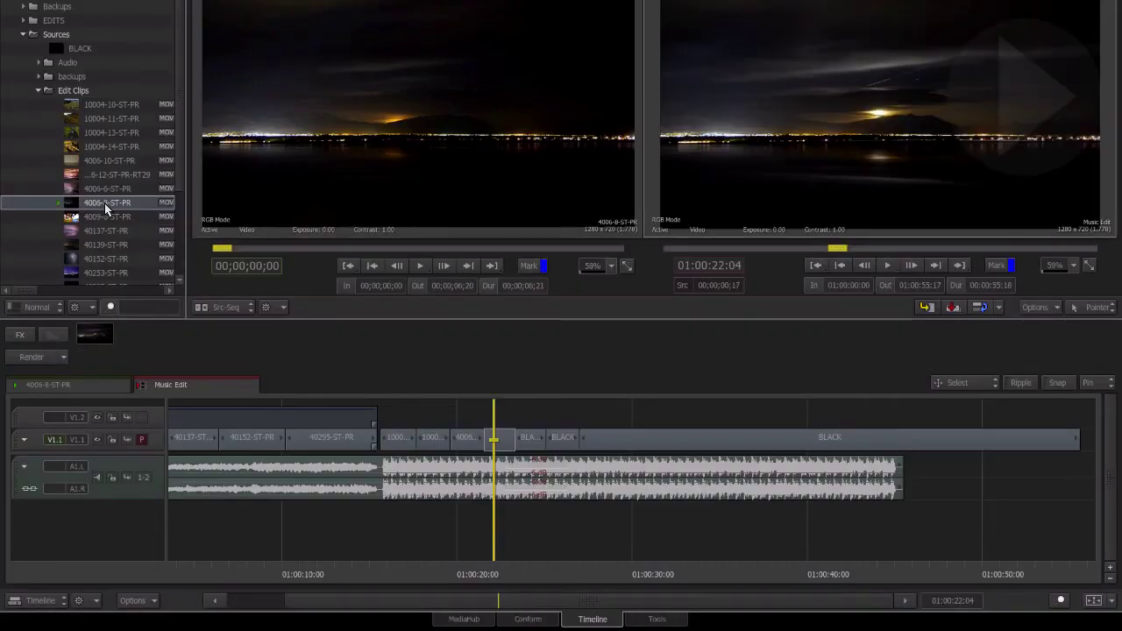
Step: Place 4006-8-ST-PR and 40137-ST-PR in the next two black beat slots
click(520, 566)
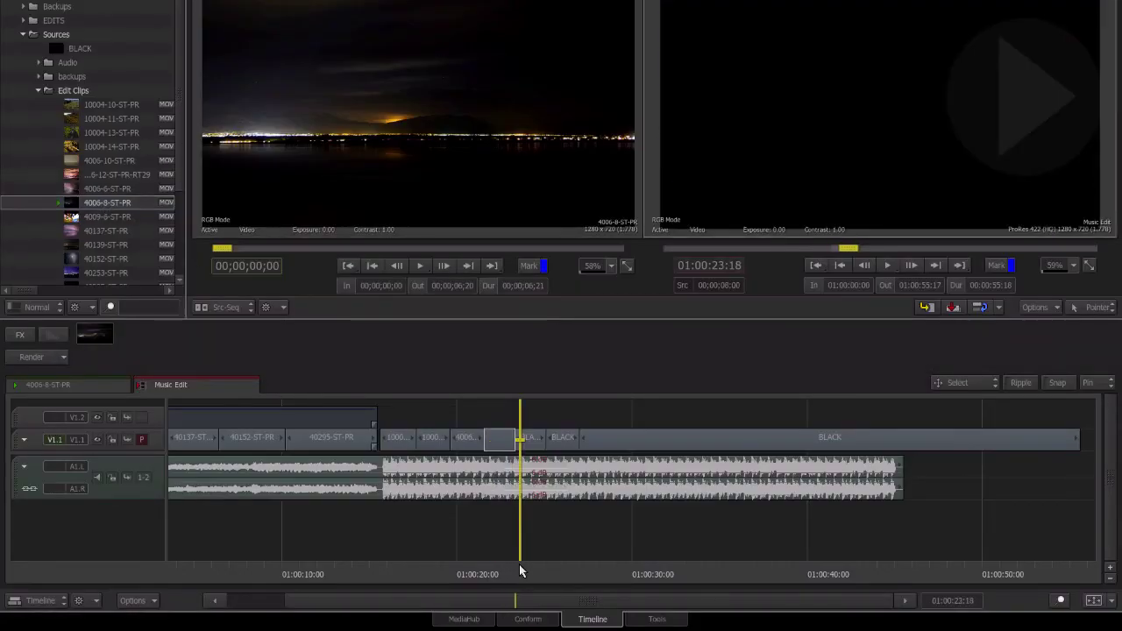
click(114, 232)
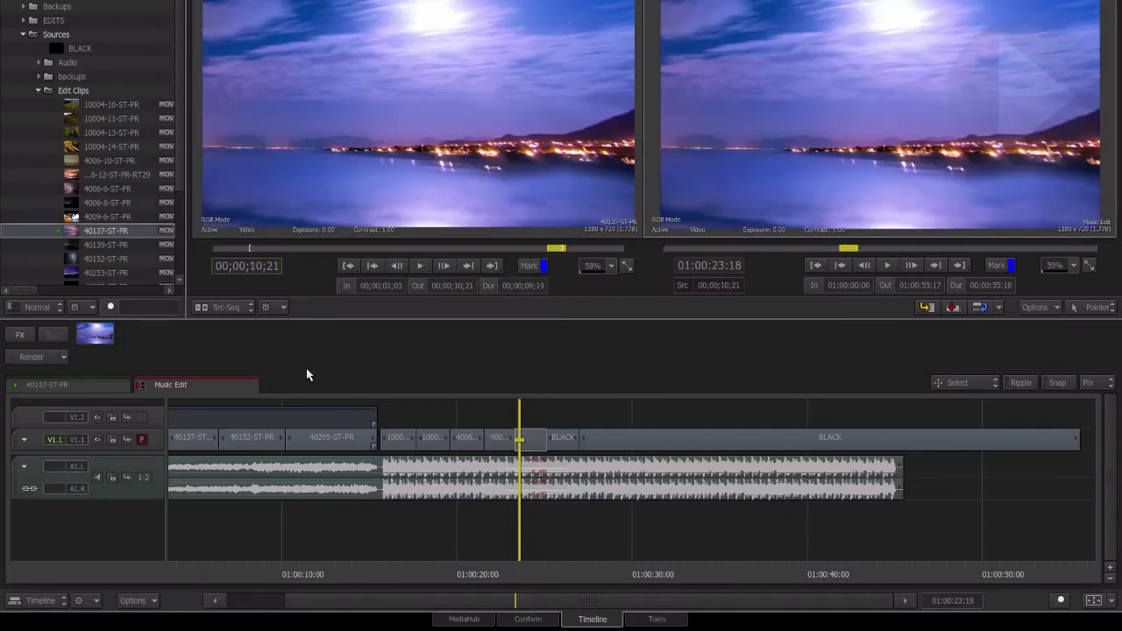
drag(524, 572, 557, 568)
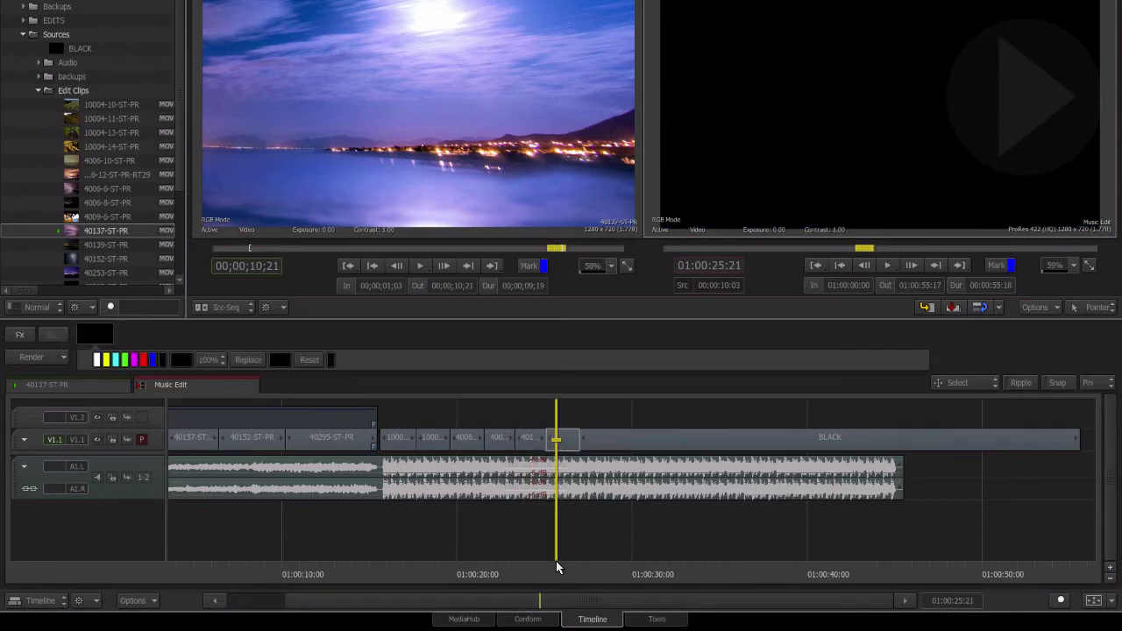
Step: Pick a better moon frame in 40152-ST-PR and drop it into the following black segment
click(112, 260)
drag(405, 250, 436, 252)
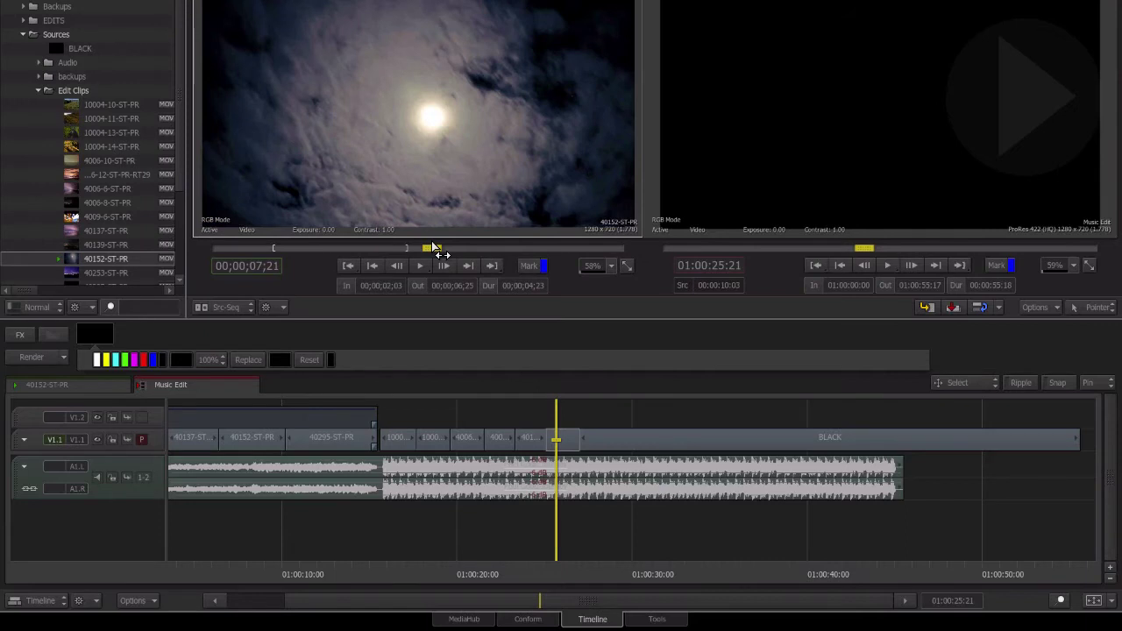
key(F10)
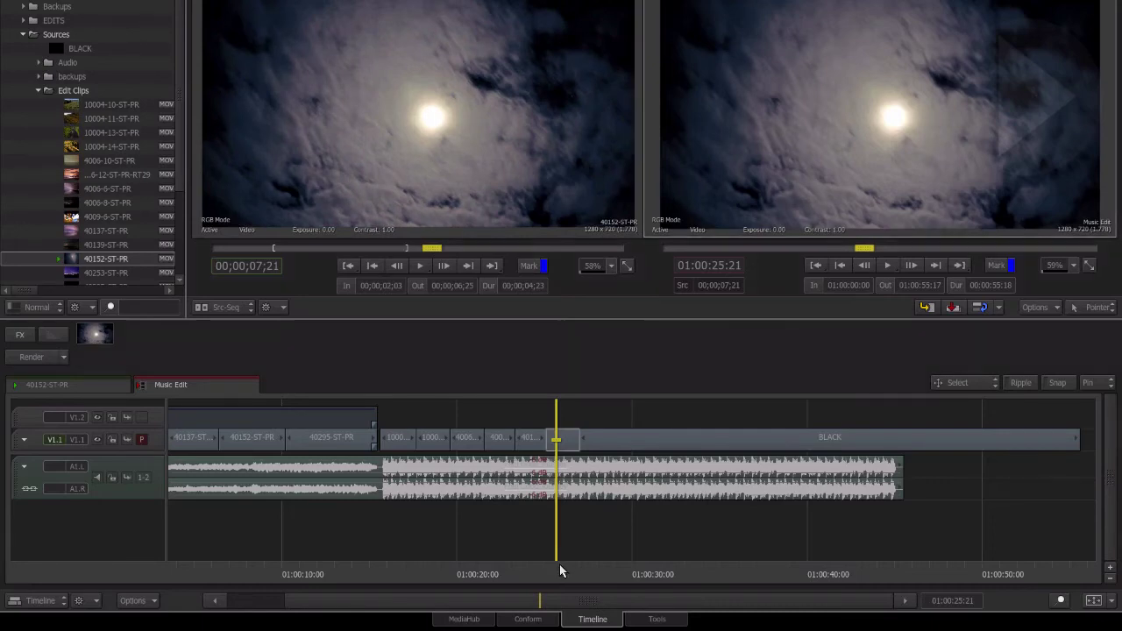
drag(563, 569, 325, 524)
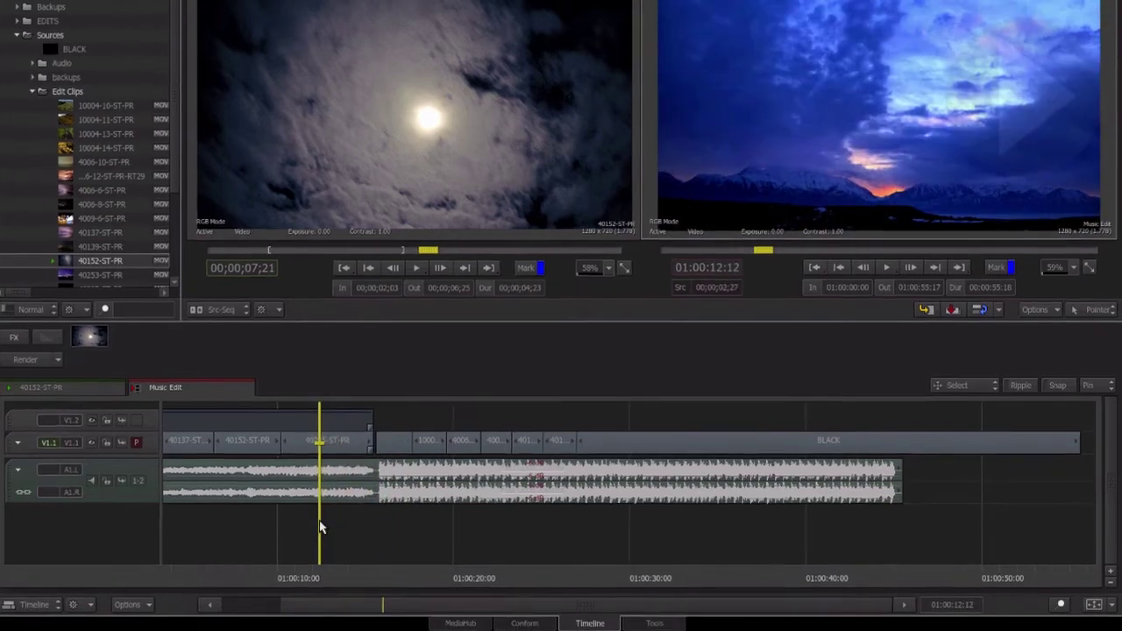
key(space)
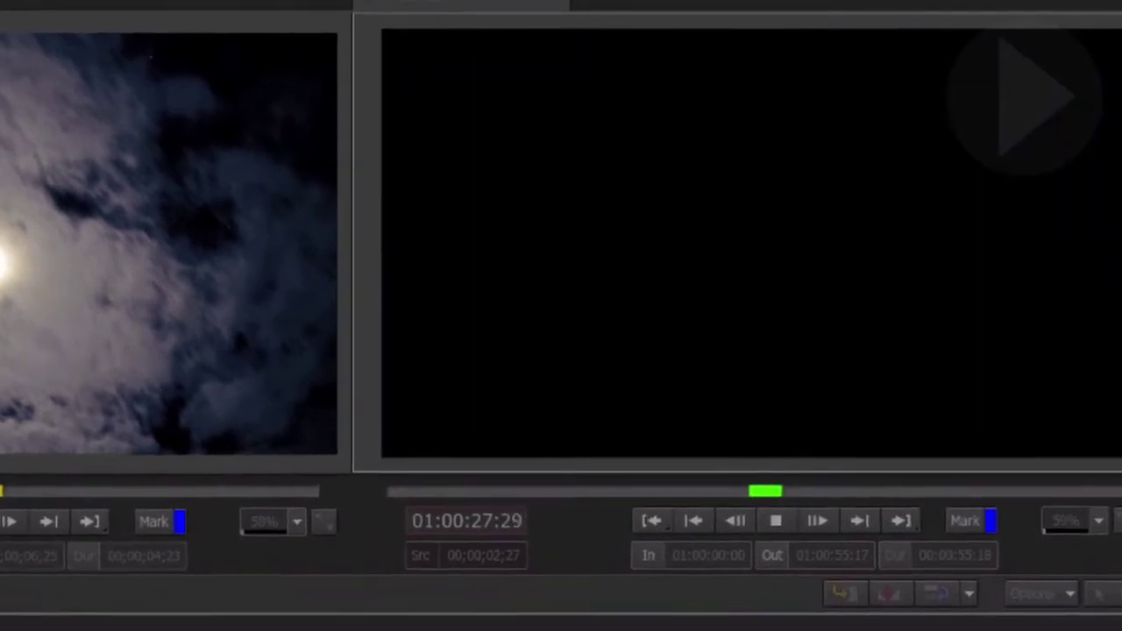
key(space)
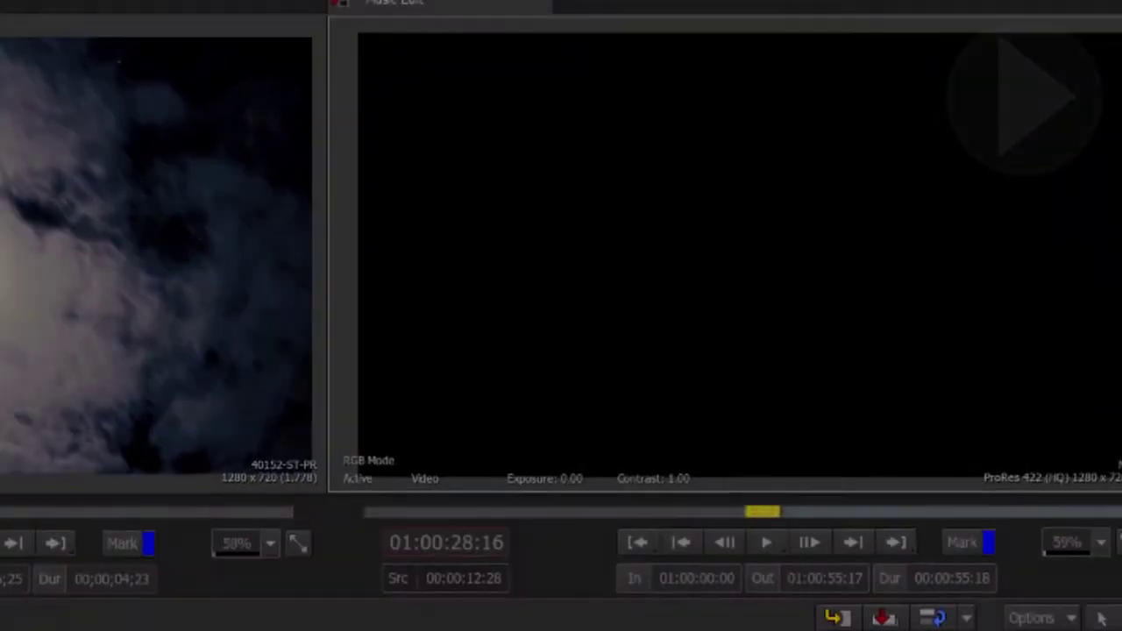